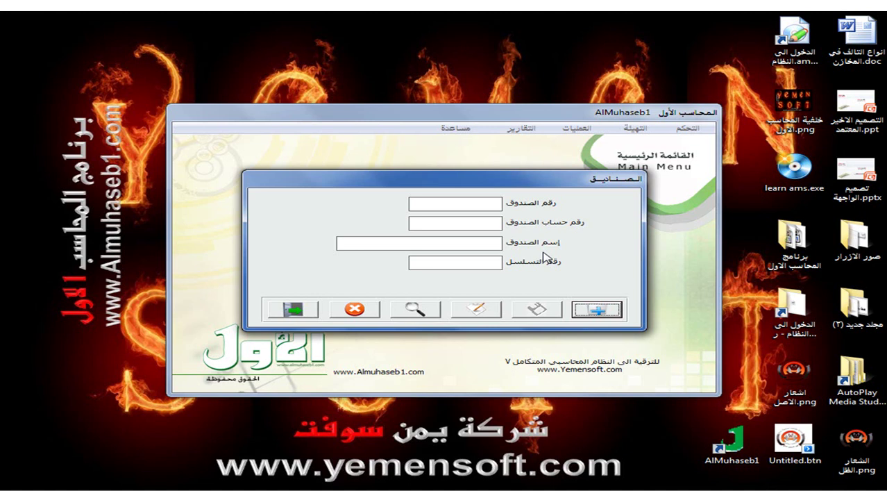
# Leave the cash boxes form and start a new payment voucher (سندات الصرف) with cash (نقدا) as the payment method.
pyautogui.click(309, 306)
pyautogui.click(577, 129)
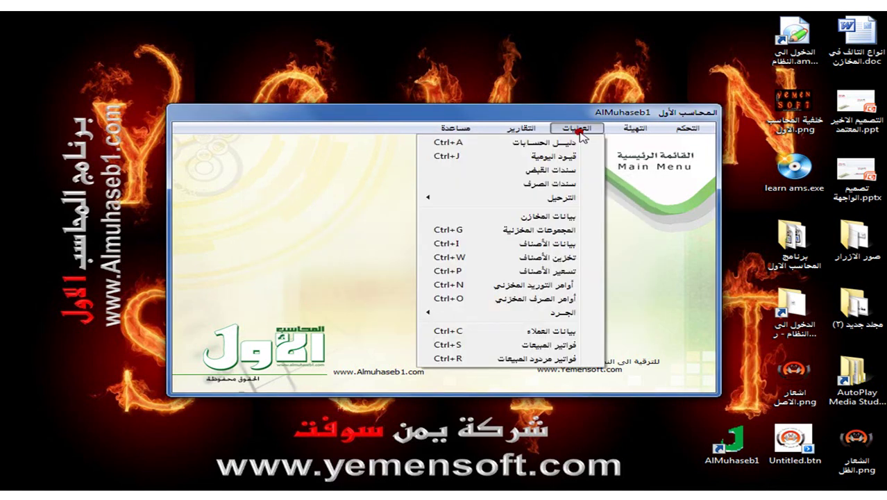
pyautogui.click(552, 184)
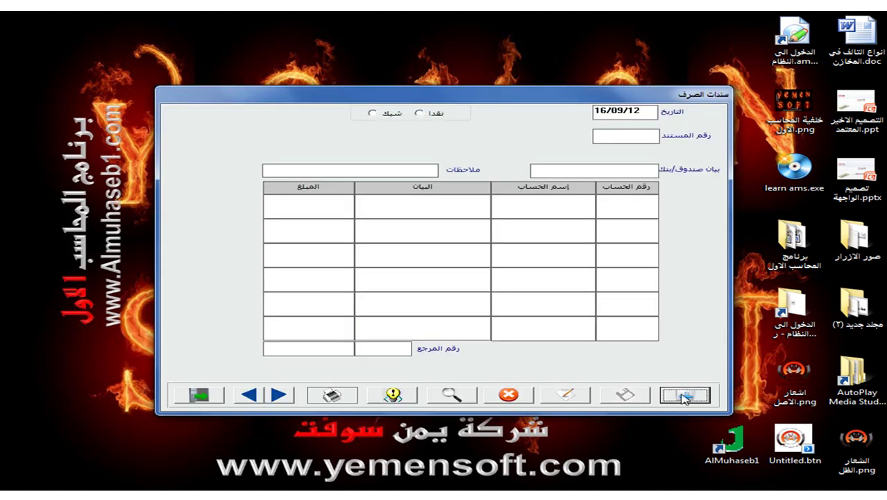
pyautogui.click(680, 394)
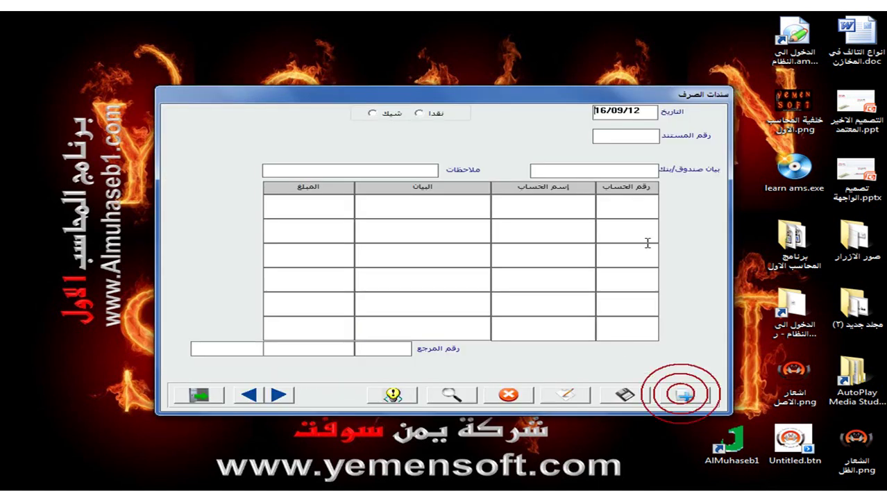
pyautogui.click(418, 112)
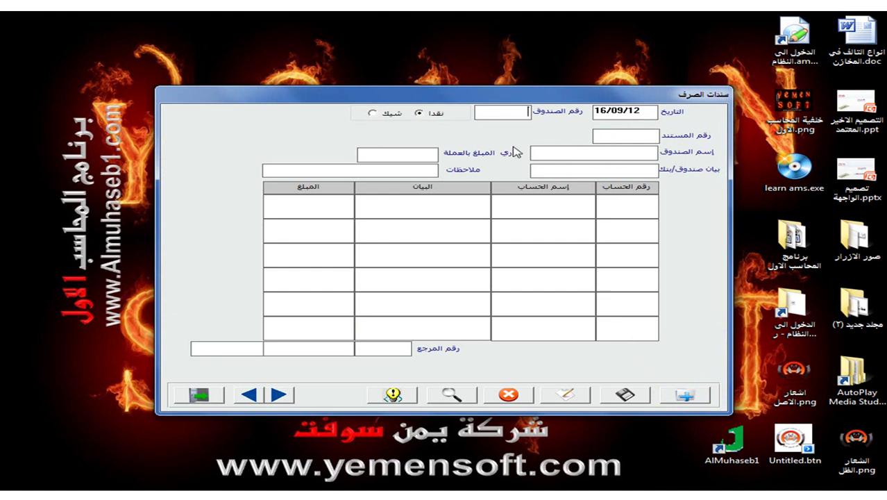
# Look up the available cash boxes for the voucher's cash box number, and exit the voucher without saving.
pyautogui.click(592, 153)
pyautogui.click(605, 138)
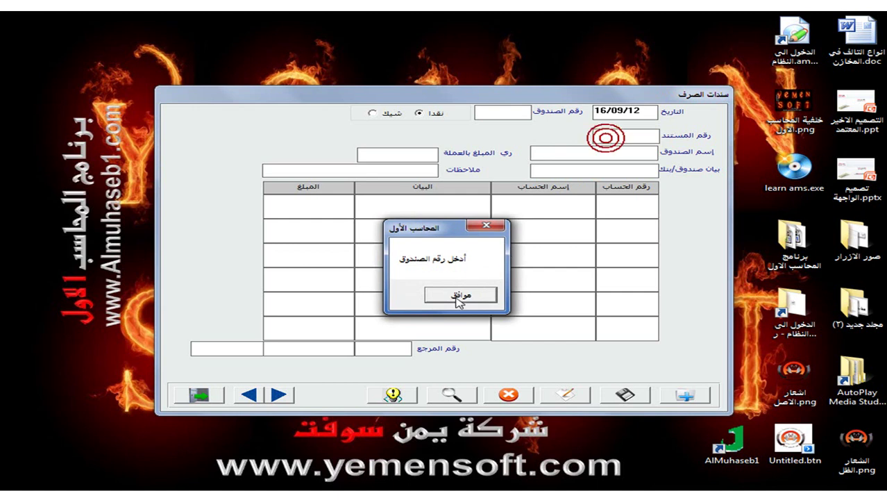
pyautogui.click(463, 294)
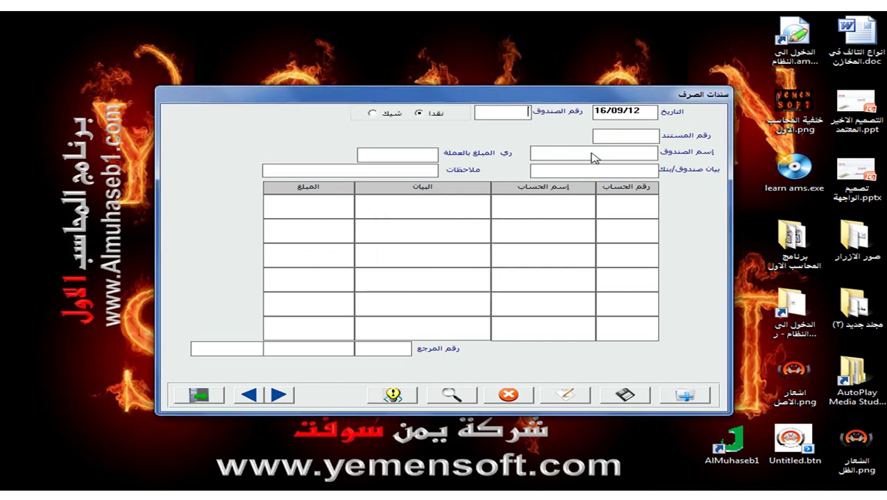
pyautogui.press('F4')
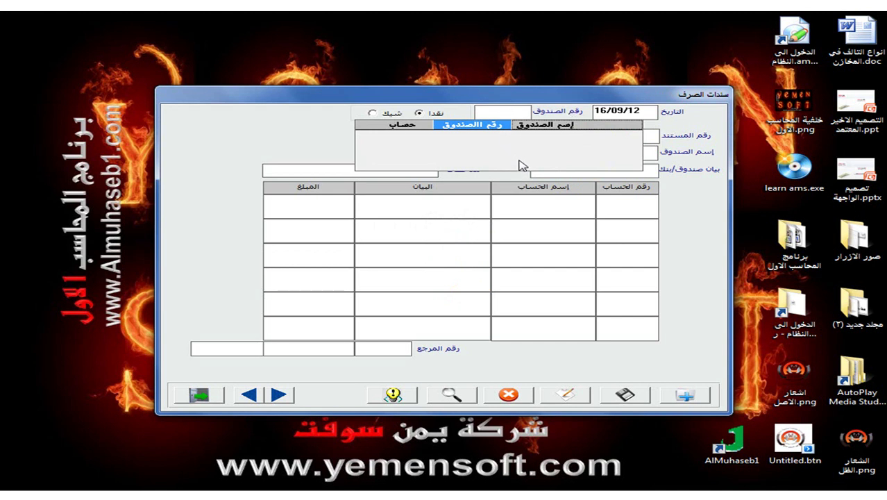
pyautogui.click(210, 394)
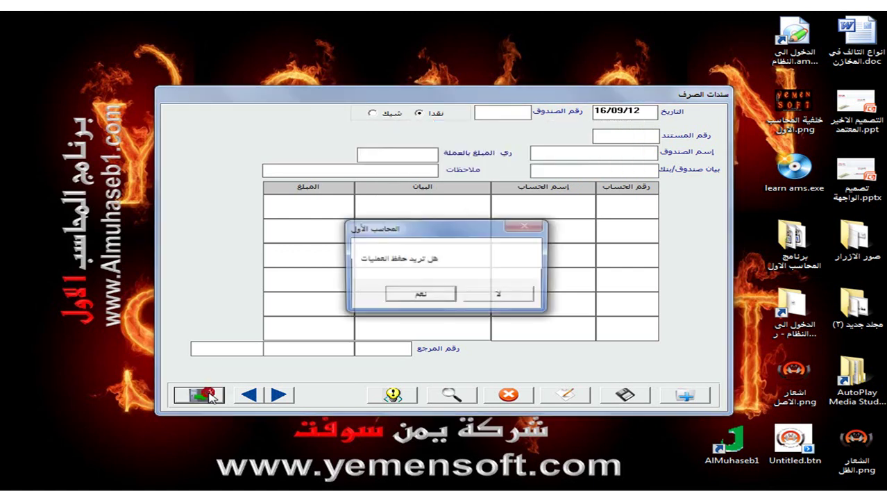
pyautogui.click(509, 293)
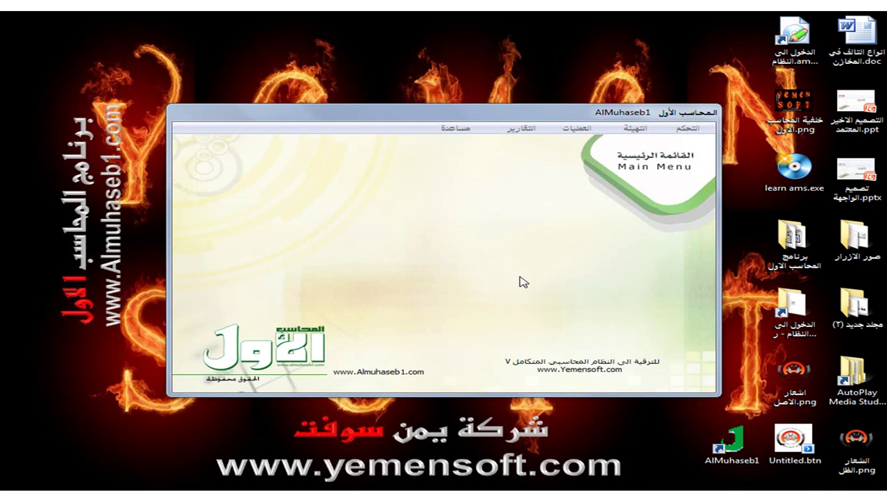
# Add and save cash box 1 in the cash boxes form (الصناديق), linked to the account صندوق ريال with serial number 1.
pyautogui.click(626, 129)
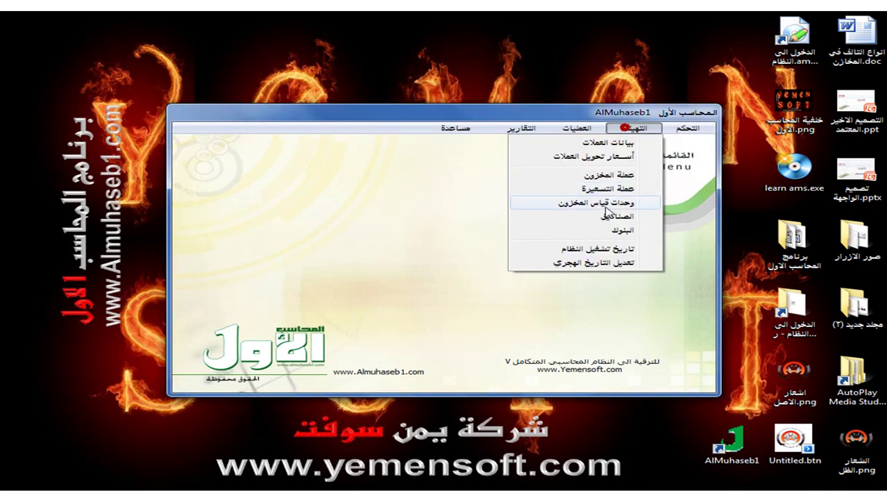
pyautogui.click(610, 218)
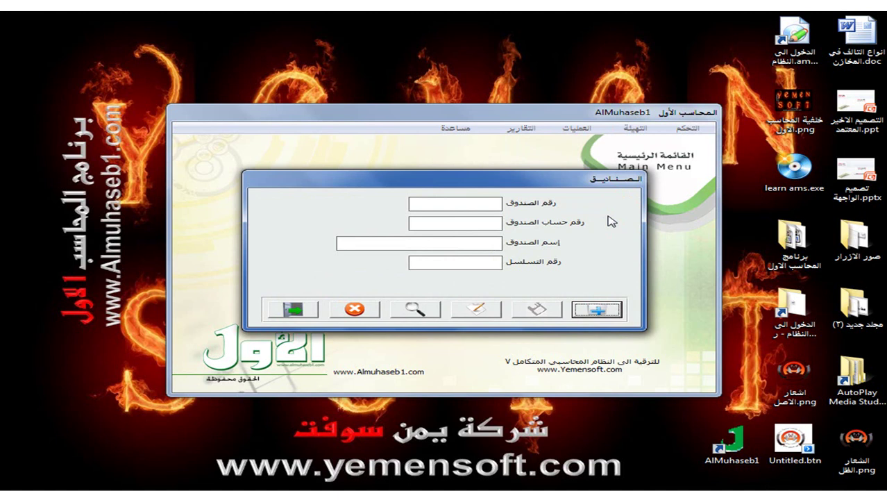
pyautogui.click(597, 310)
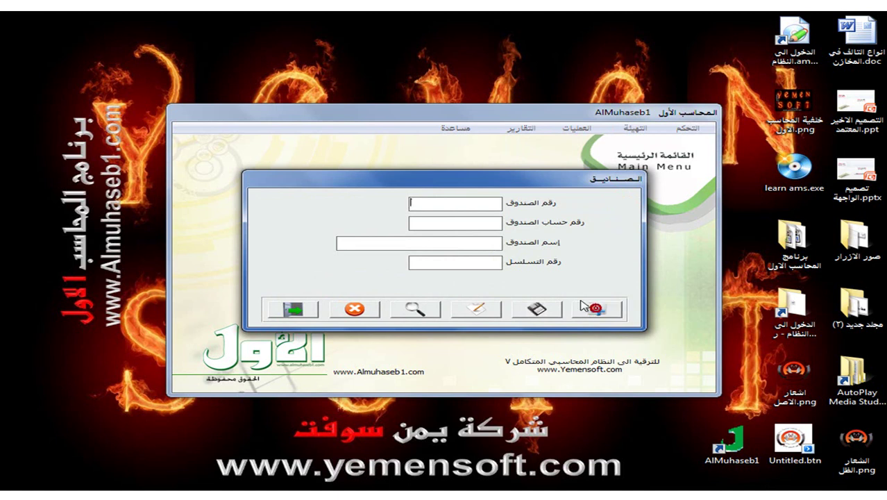
pyautogui.write('1')
pyautogui.press('Return')
pyautogui.press('F2')
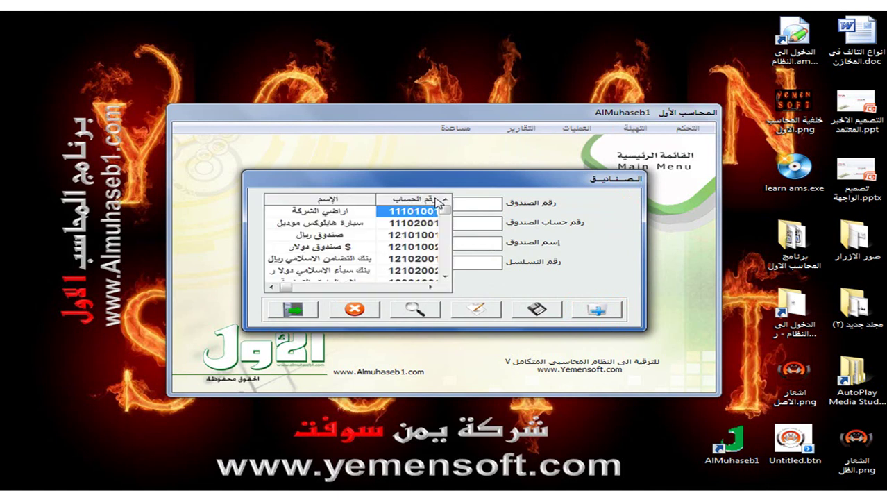
pyautogui.doubleClick(325, 236)
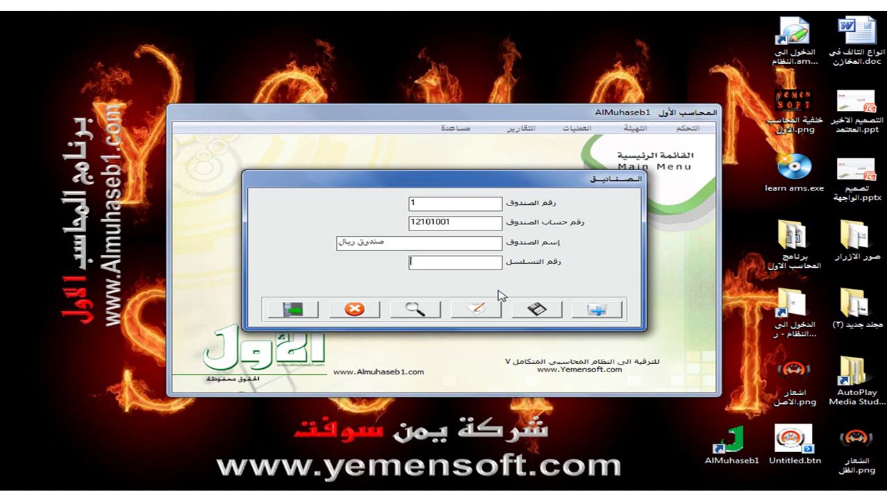
pyautogui.write('1')
pyautogui.write('1')
pyautogui.click(539, 312)
# Add and save cash box 2, linked to the dollar account صندوق دولار $ with serial number 2.
pyautogui.click(583, 307)
pyautogui.write('2')
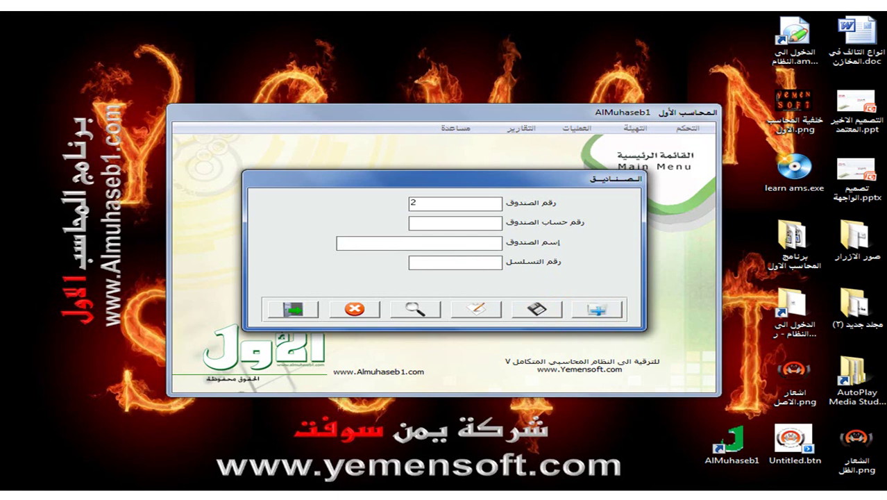
pyautogui.press('Return')
pyautogui.doubleClick(354, 247)
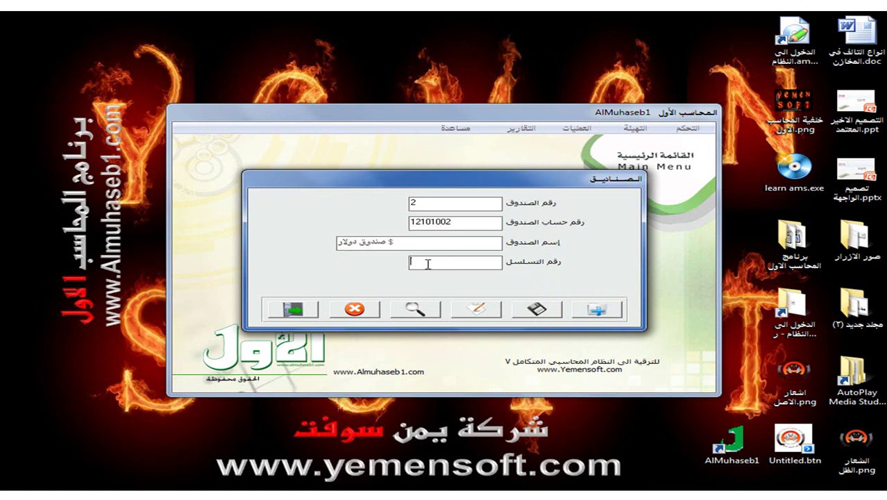
pyautogui.write('2')
pyautogui.click(536, 311)
pyautogui.click(603, 313)
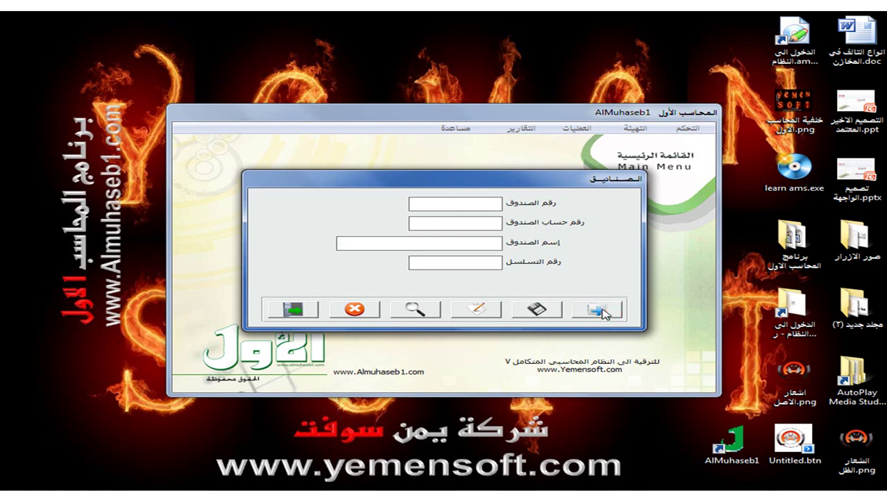
pyautogui.write('3')
pyautogui.press('Return')
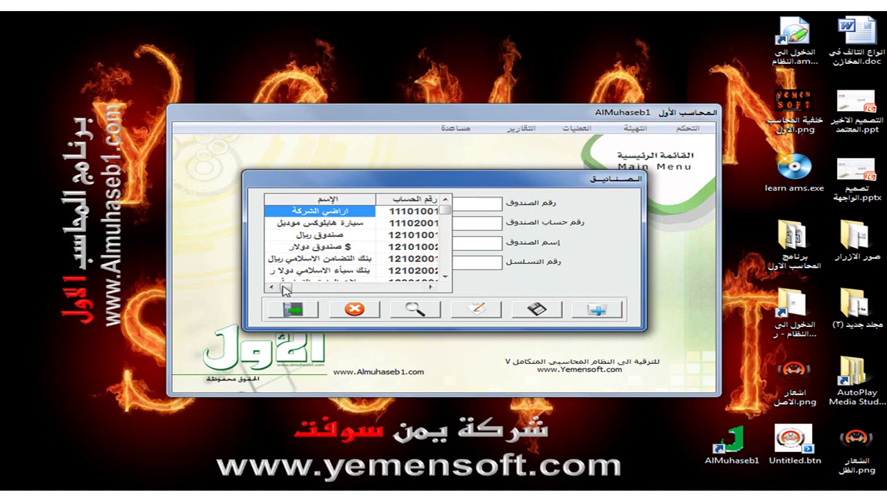
pyautogui.click(290, 308)
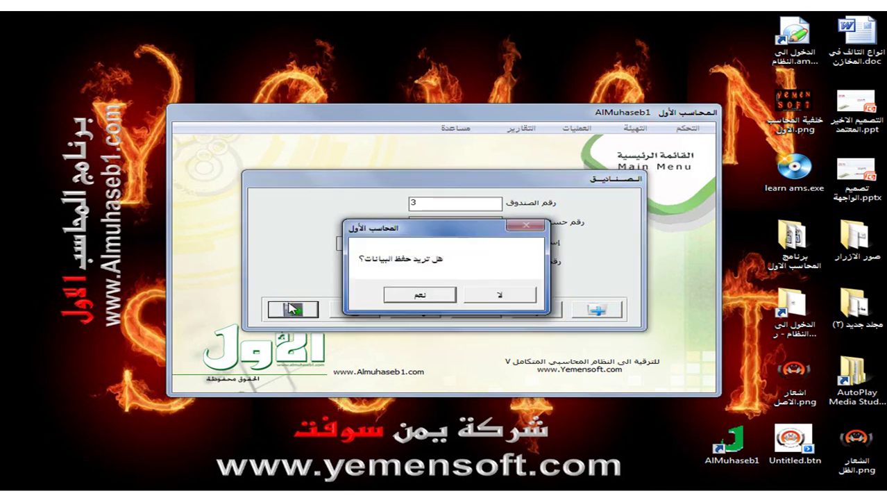
pyautogui.click(478, 298)
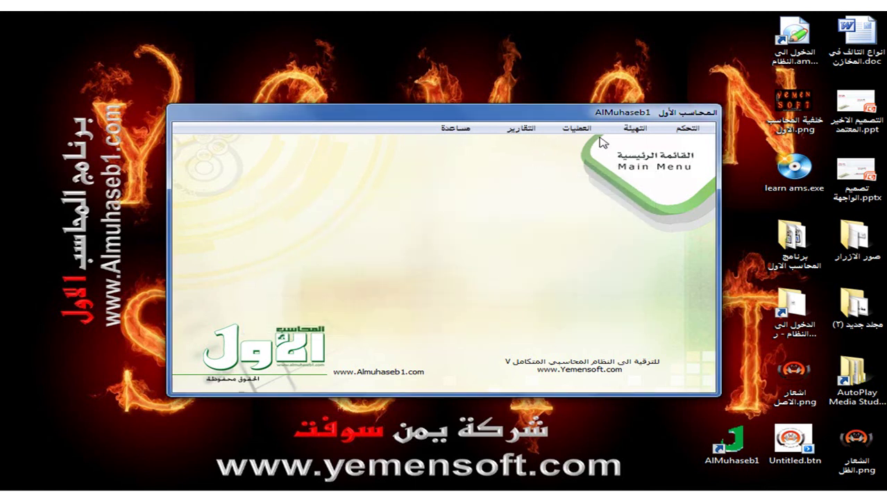
# Reopen the cash boxes form, list the saved cash boxes to check them, and dismiss the list.
pyautogui.click(633, 128)
pyautogui.click(586, 217)
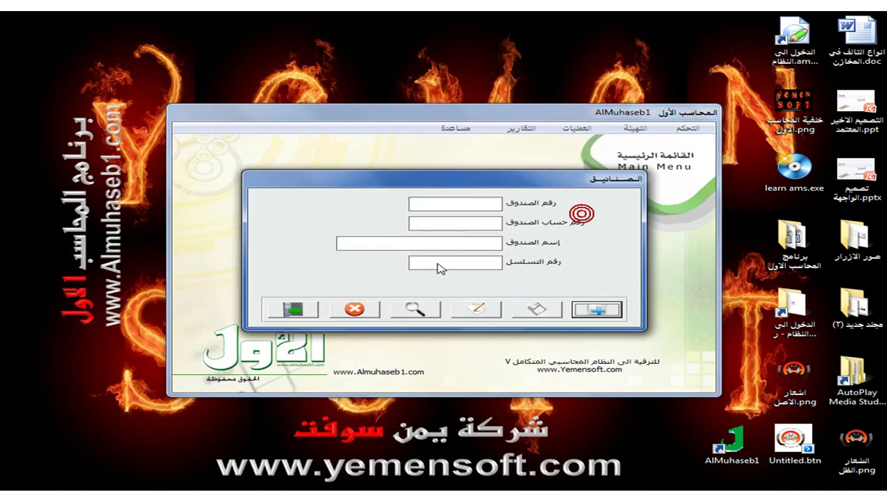
pyautogui.click(414, 309)
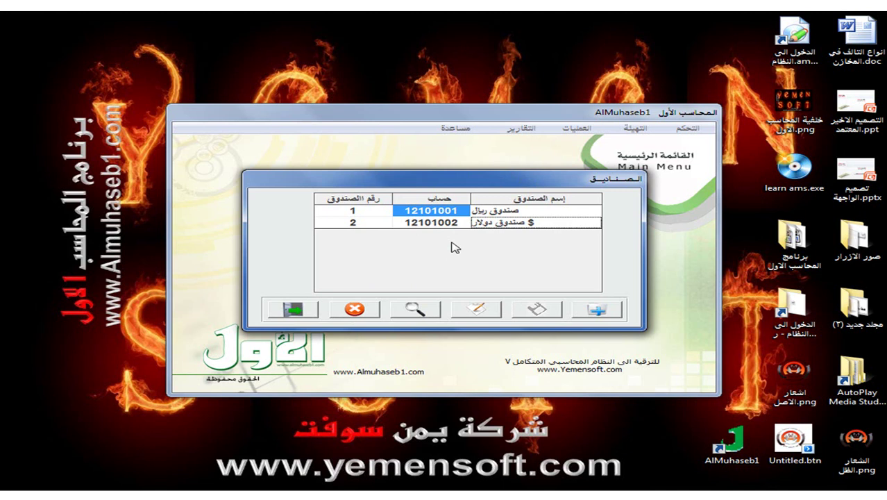
pyautogui.click(359, 332)
pyautogui.click(348, 313)
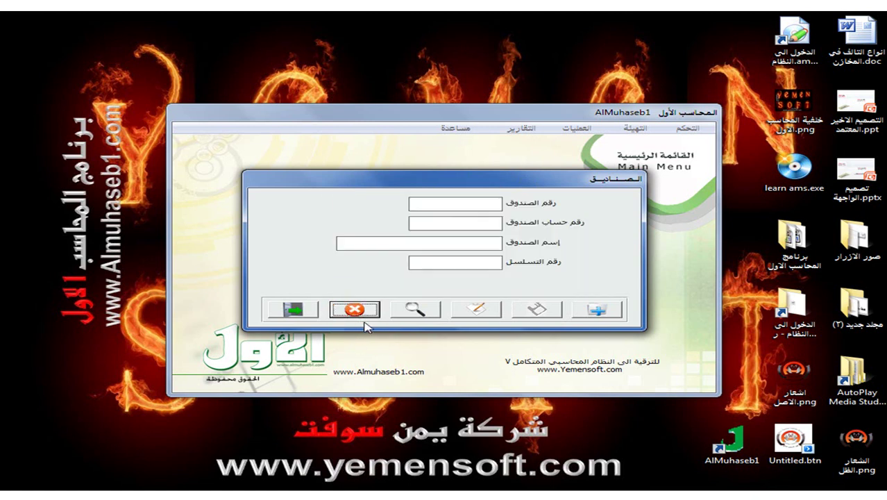